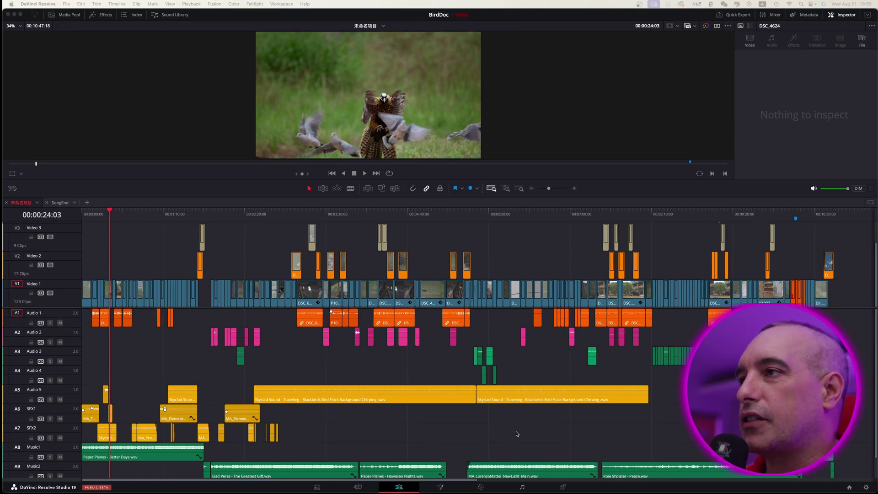
- Move all 18 Documentary items into a new DocumentaryFiles folder, then jump Resolve to 00:00:28:16
key("super+Tab")
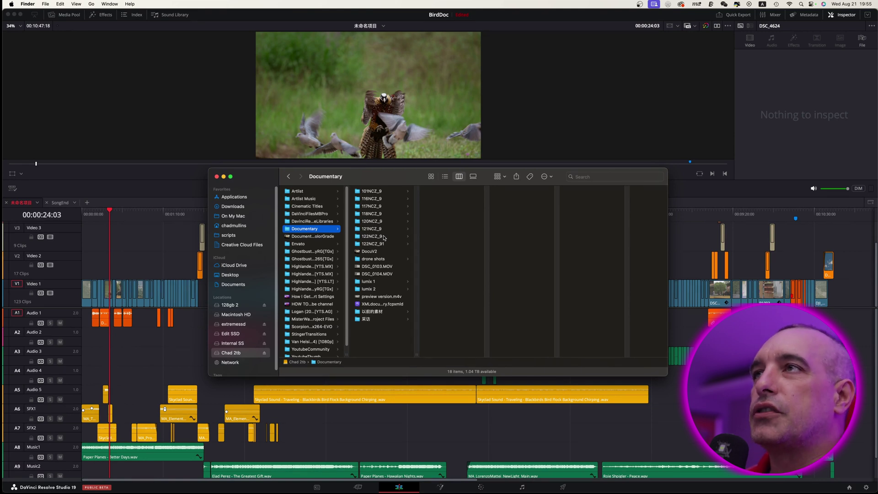
left_click_drag(405, 318, 383, 195)
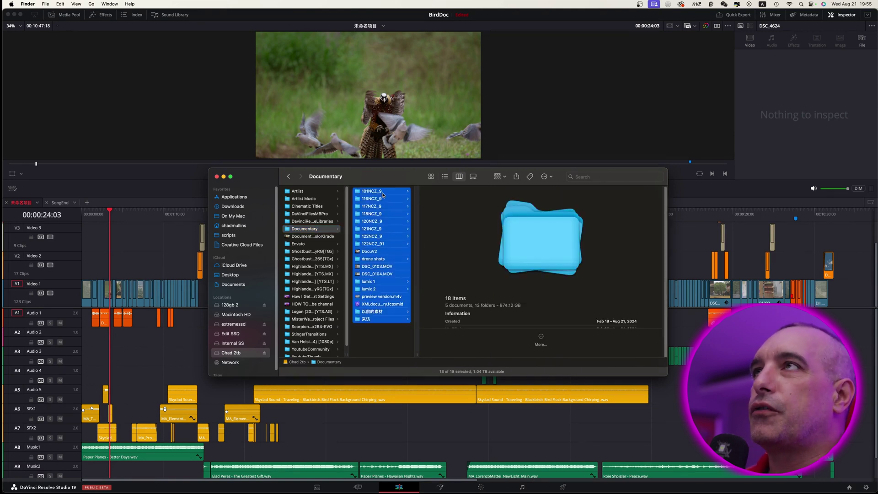
right_click(382, 194)
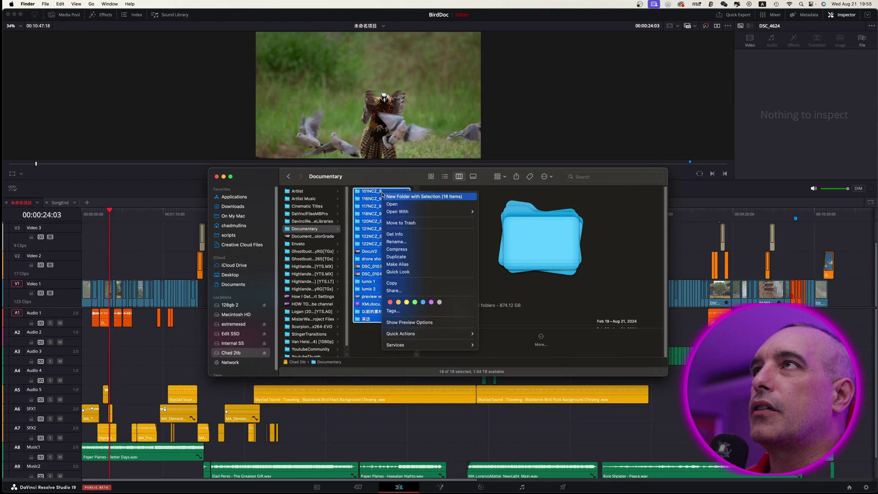
left_click(413, 198)
type("DocumentaryF")
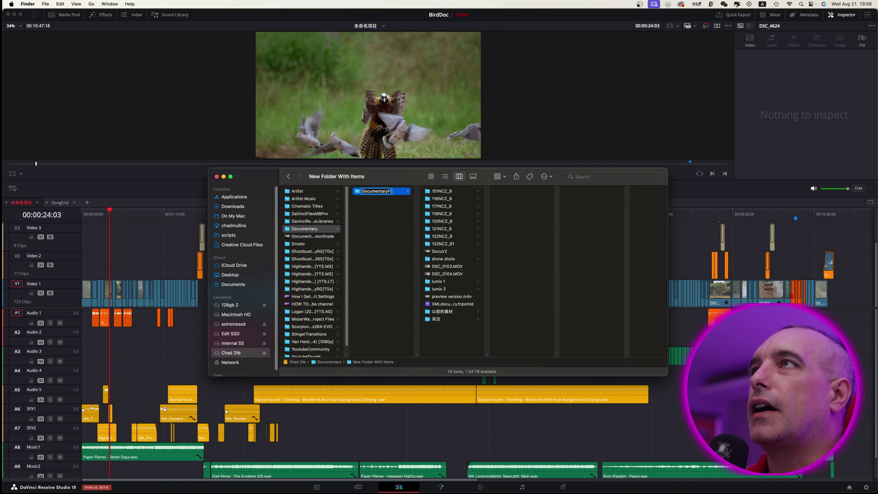
type("iles")
key("Return")
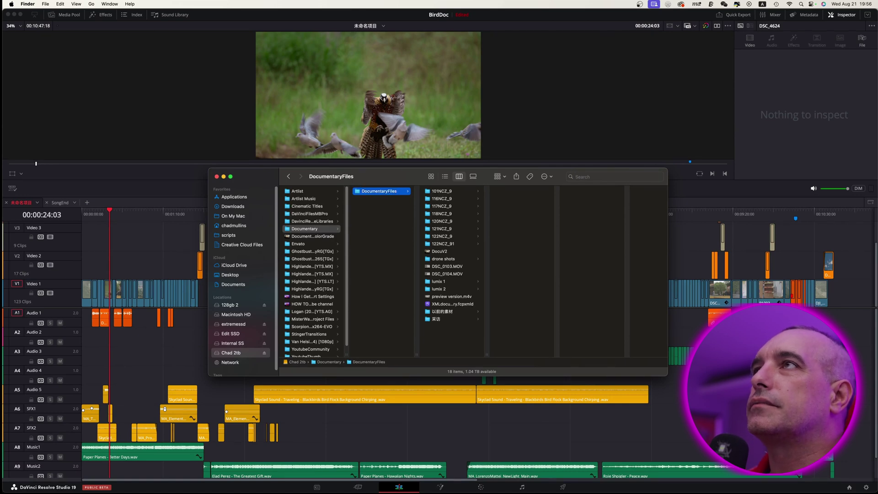
key("super+Tab")
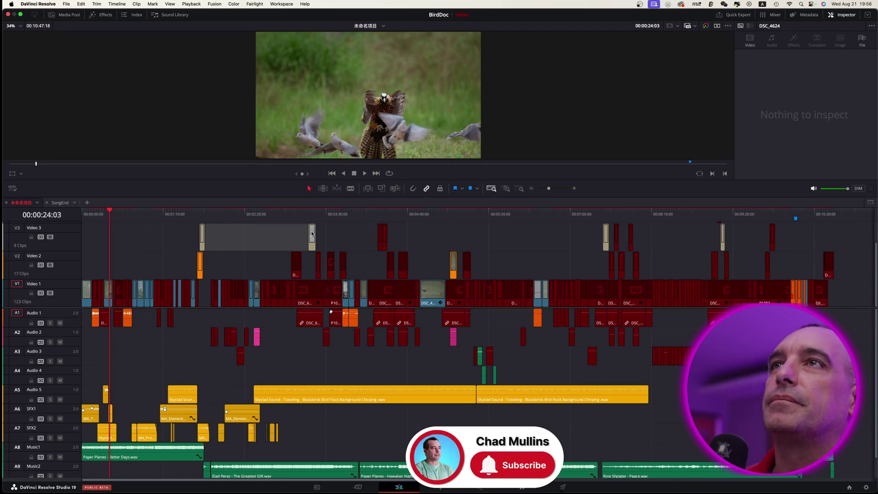
left_click(116, 214)
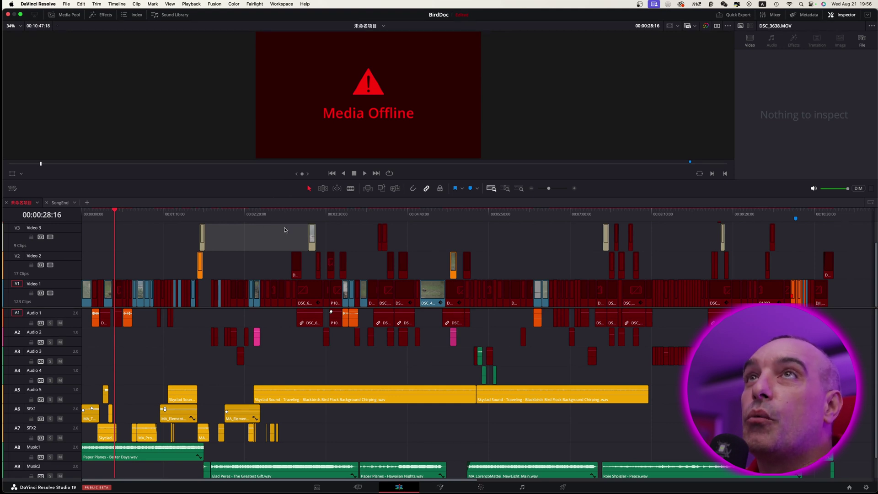
- Show the Media Pool and start Relink Media for the offline clips
left_click(65, 15)
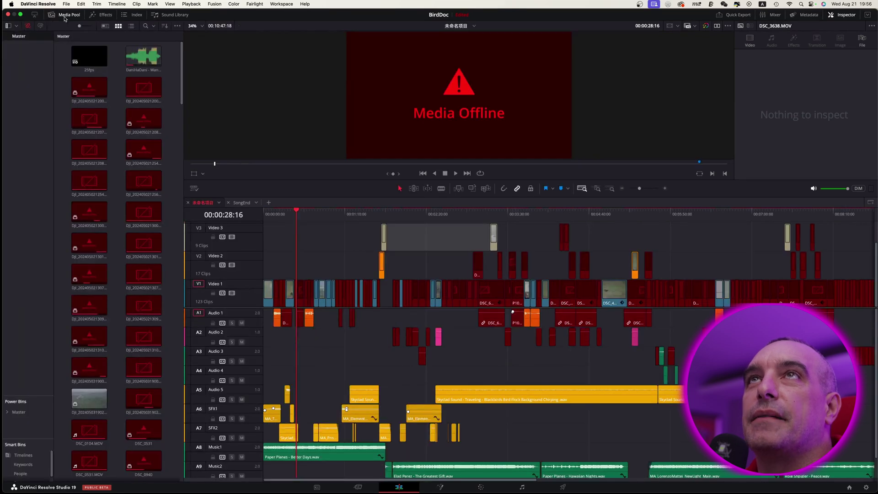
scroll(121, 302, "down", 5)
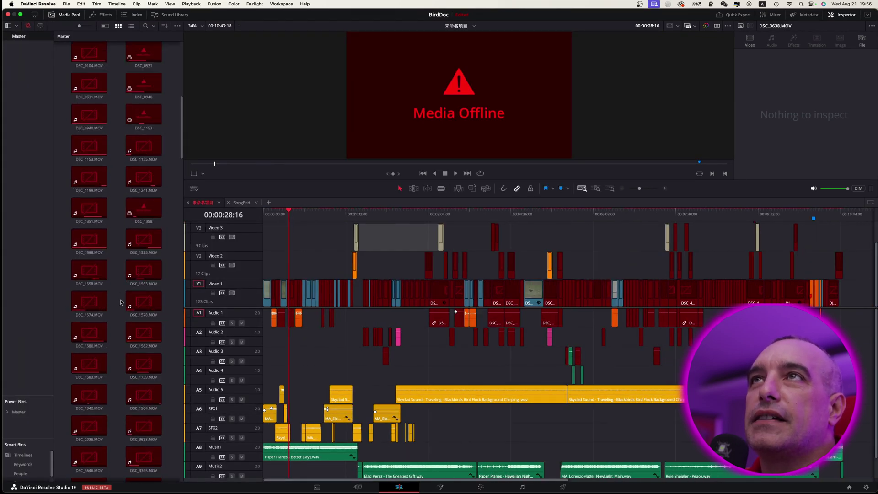
scroll(120, 302, "down", 5)
scroll(117, 274, "down", 5)
scroll(114, 234, "down", 5)
scroll(113, 201, "down", 3)
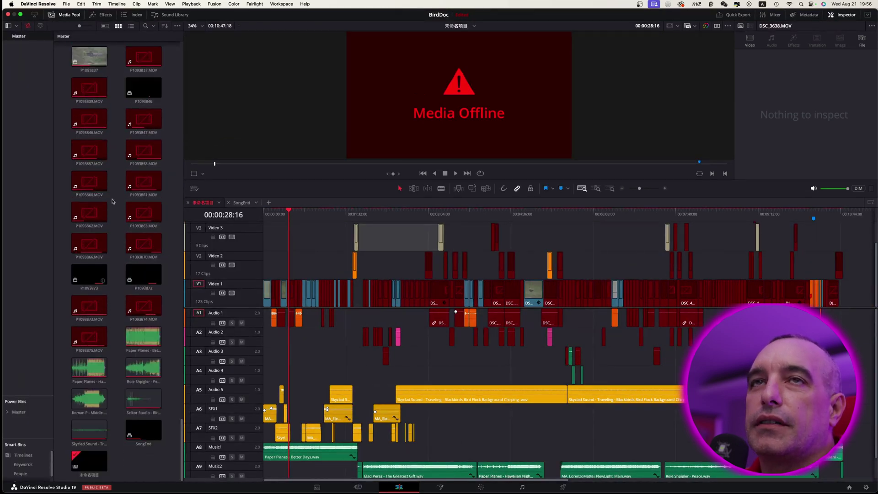
scroll(112, 201, "up", 5)
scroll(89, 138, "up", 5)
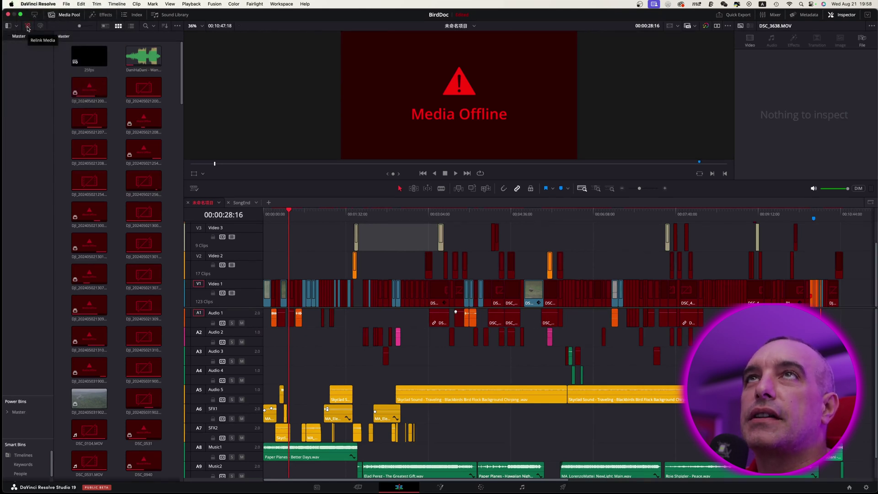
left_click(28, 27)
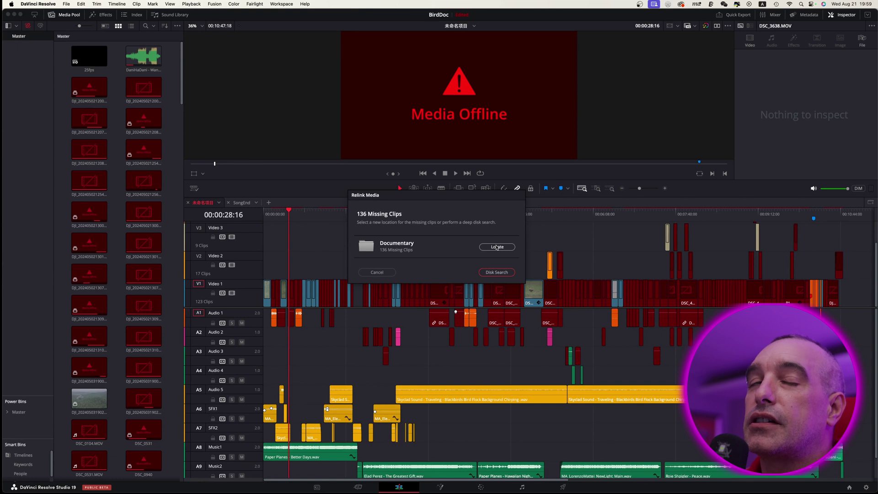
- Relink the 136 missing clips by locating them on the 2tb external drive
left_click(497, 247)
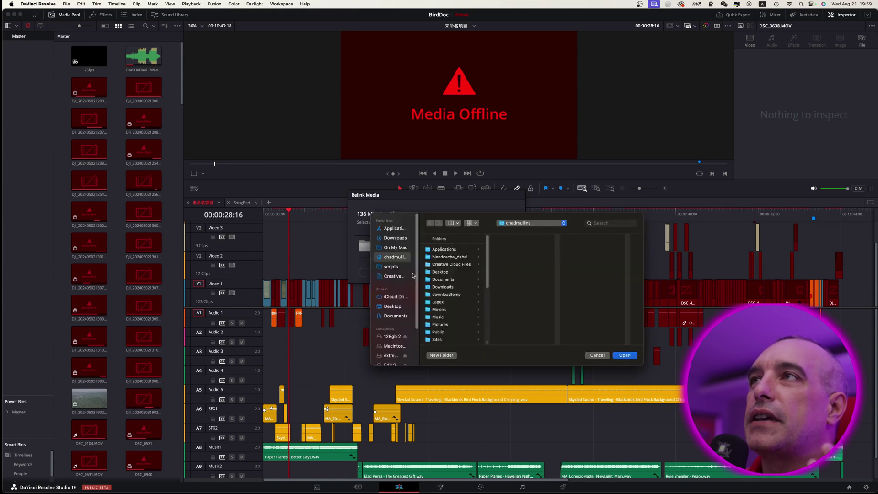
scroll(398, 297, "down", 3)
scroll(398, 297, "down", 2)
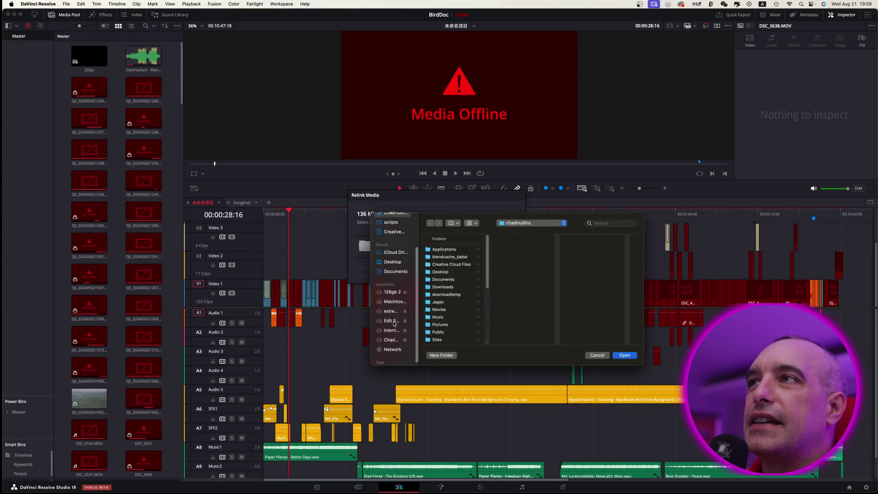
left_click(391, 340)
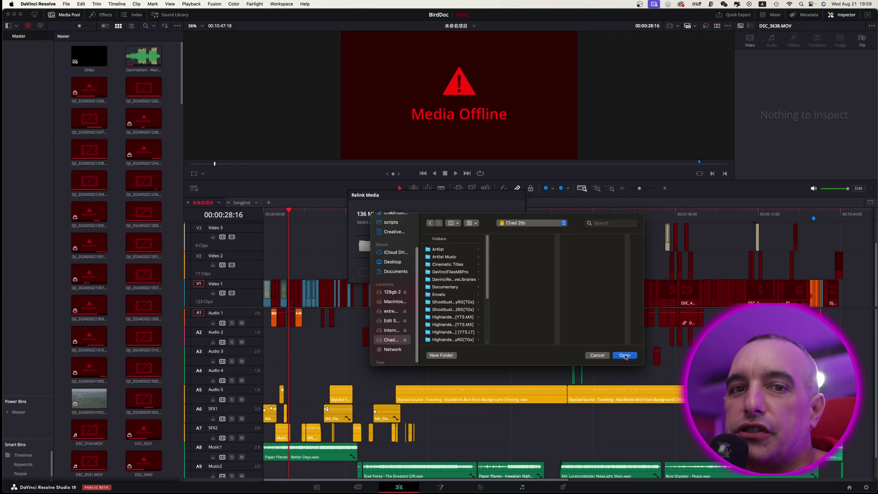
left_click(625, 355)
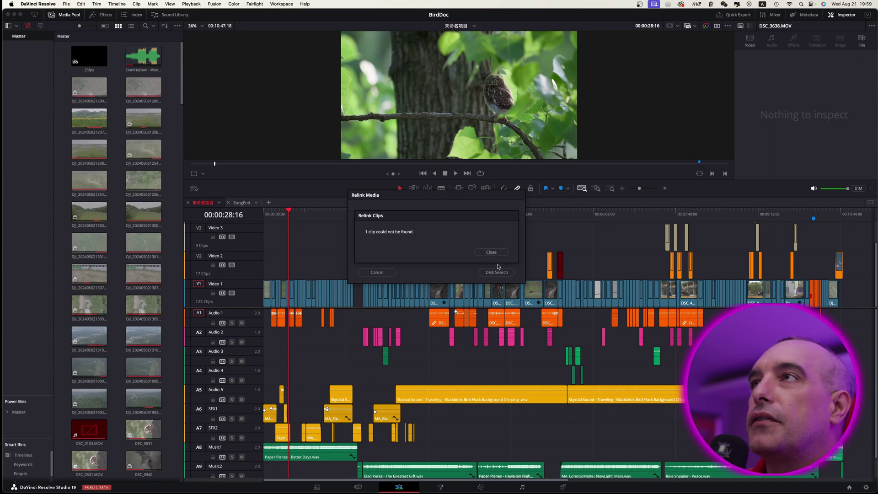
- Dismiss the not-found notice and relink DSC_0104.MOV from Documentary > DocumentaryFiles
left_click(492, 252)
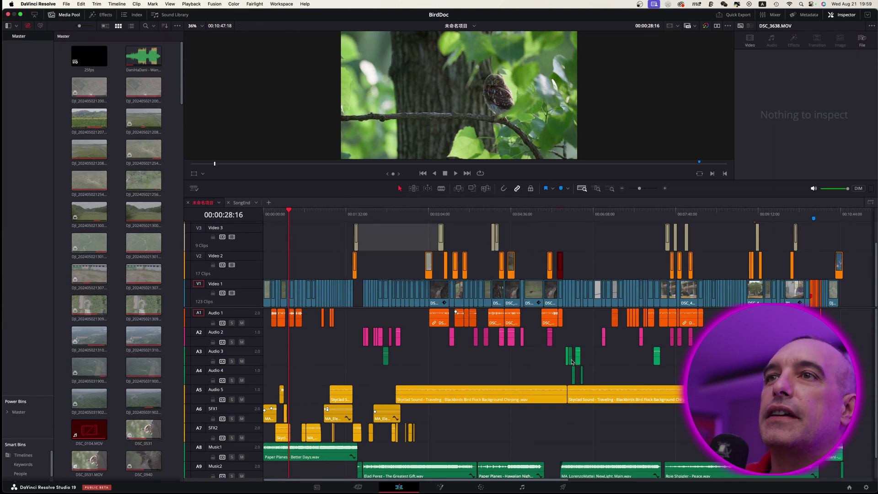
scroll(117, 207, "down", 5)
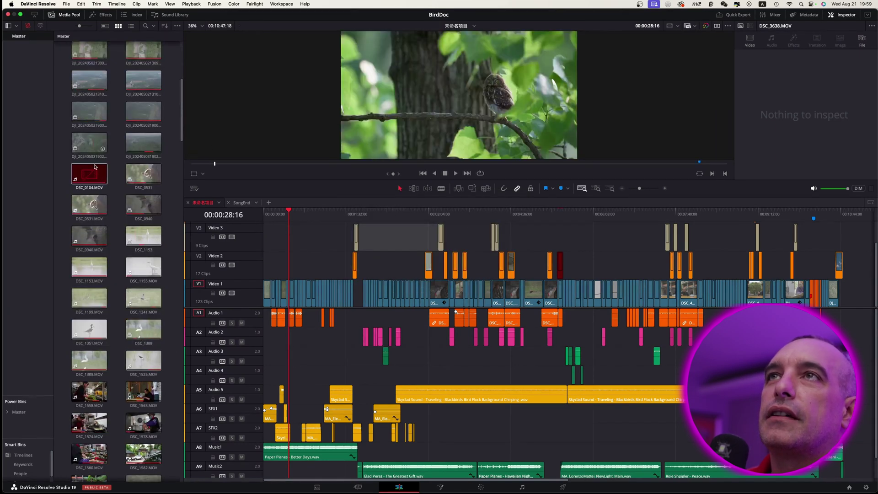
left_click(562, 260)
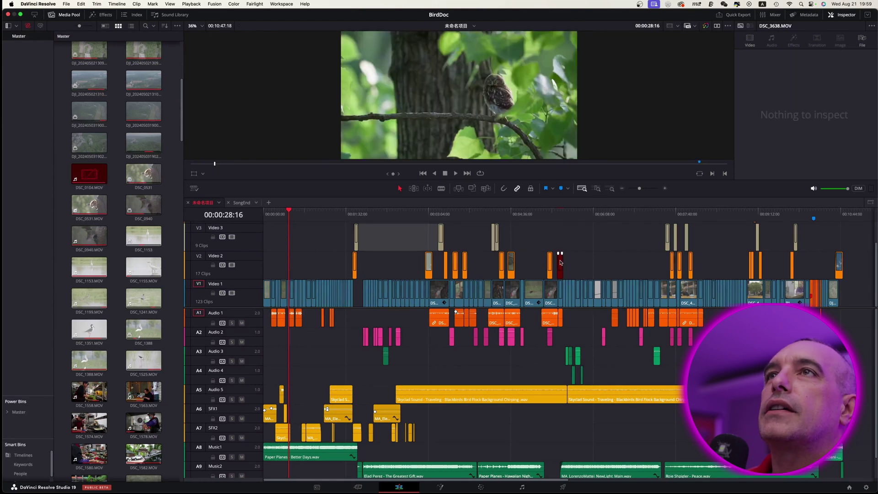
scroll(386, 288, "up", 2)
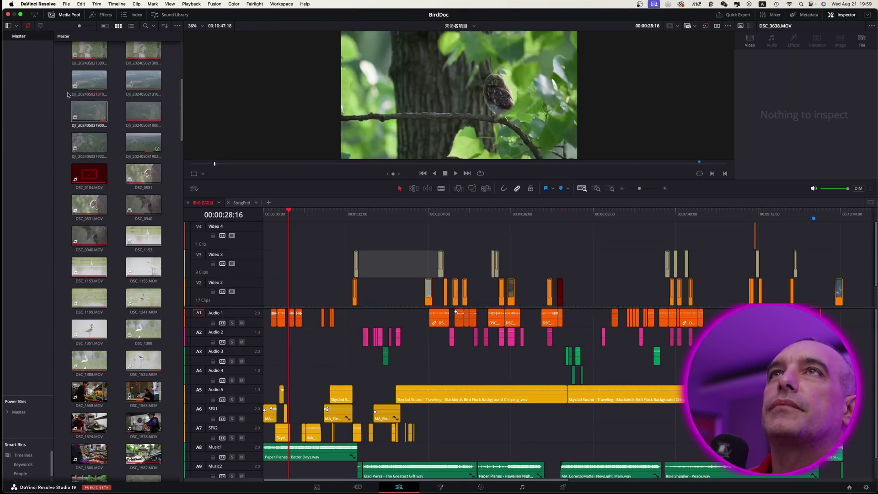
left_click(30, 28)
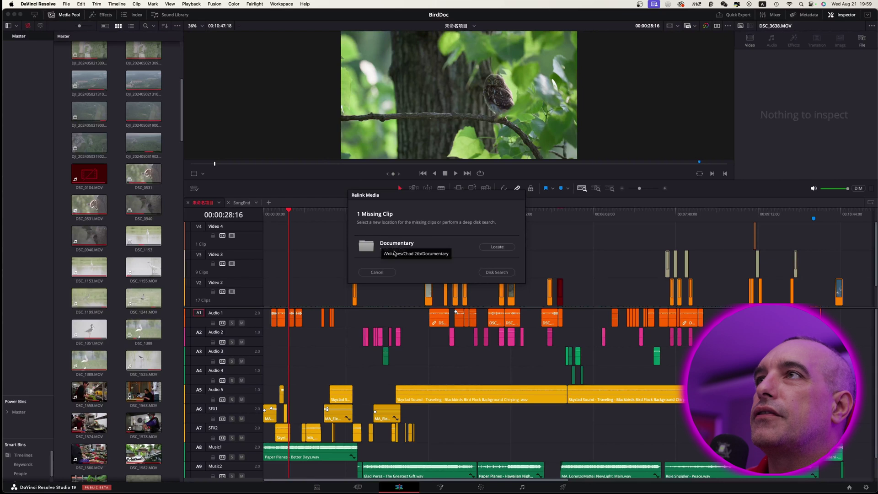
left_click(506, 248)
left_click(450, 289)
left_click(521, 249)
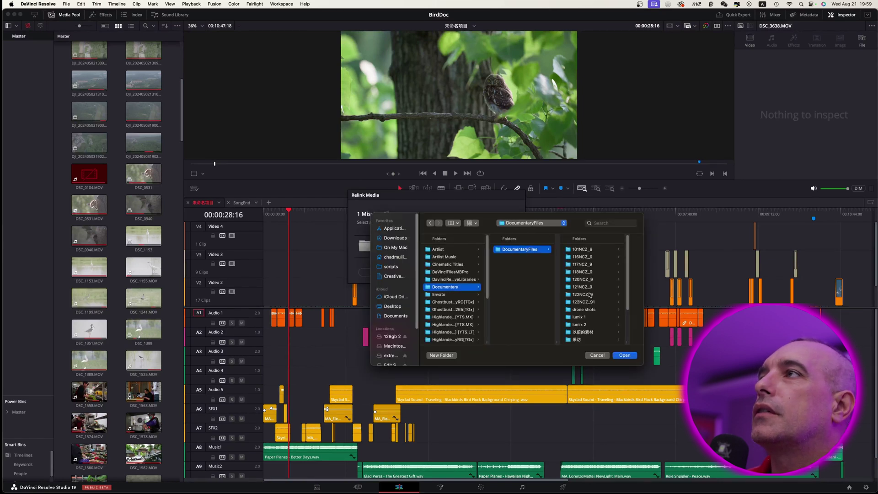
scroll(590, 296, "down", 5)
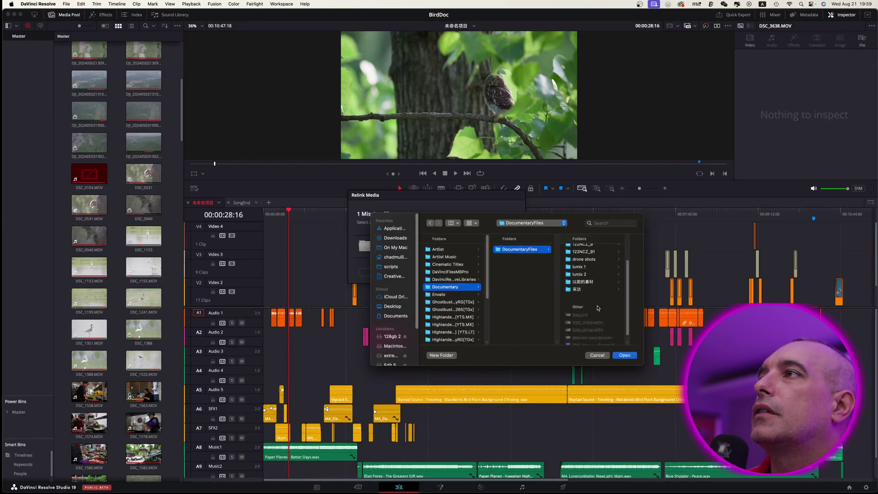
left_click(627, 356)
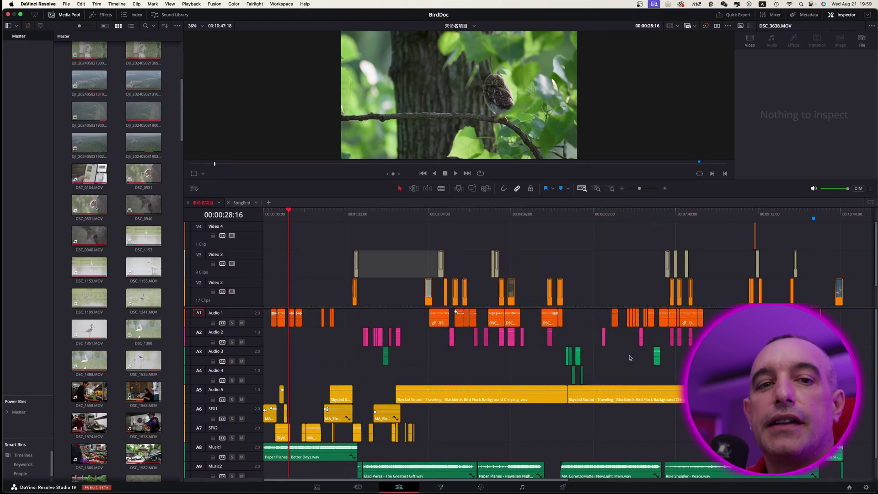